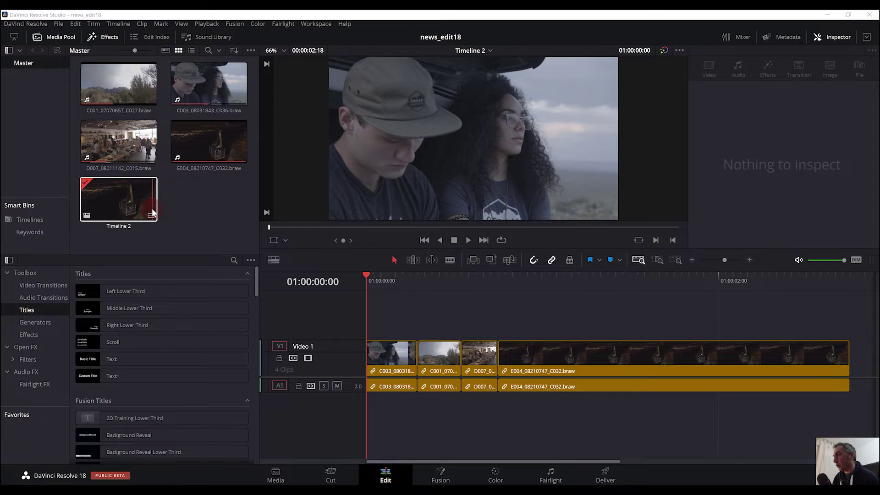
Select the D007_08211142_C015.braw clip in the Media Pool to show its Inspector settings.
left_click(116, 144)
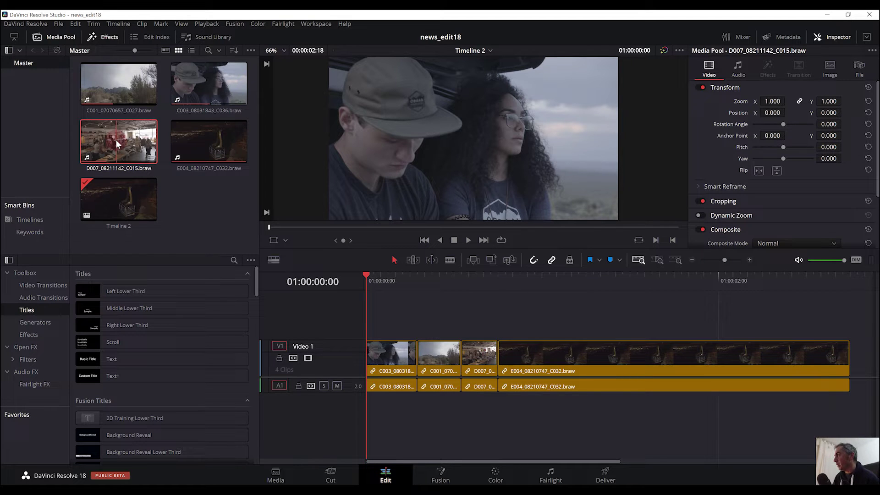
Generate proxy media for the D007_08211142_C015.braw clip from its context menu.
right_click(116, 141)
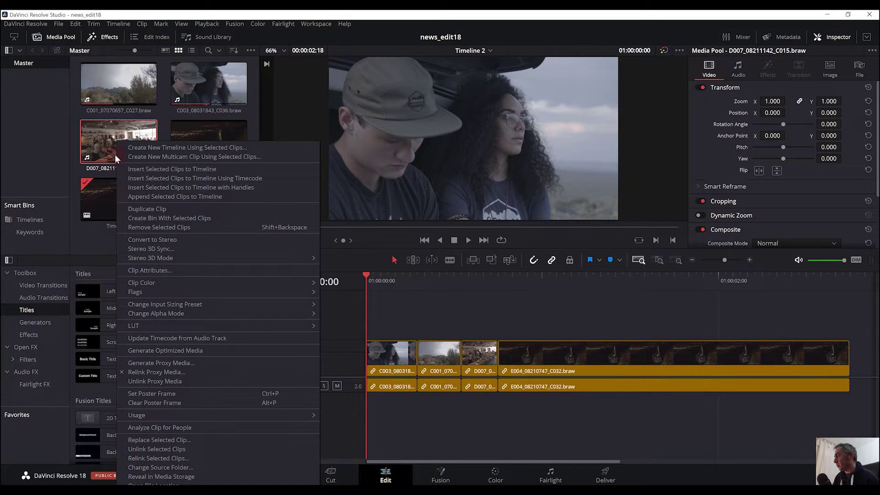
left_click(163, 363)
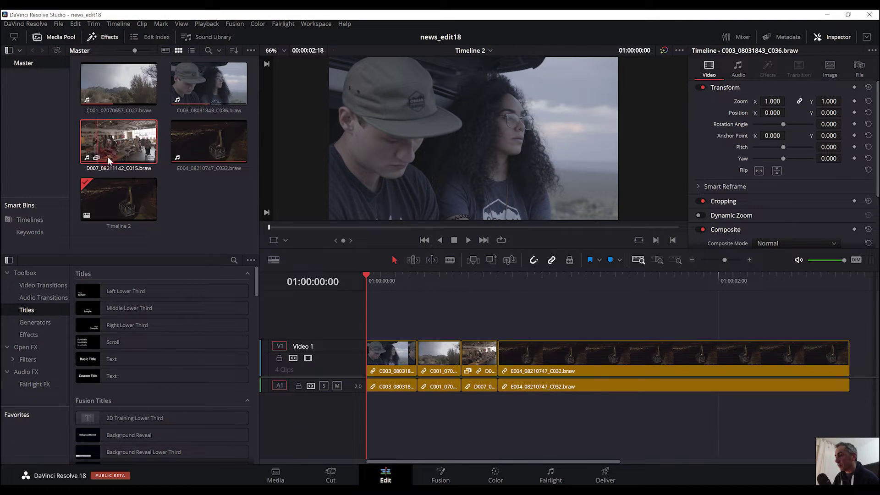
left_click_drag(96, 158, 467, 369)
left_click_drag(469, 370, 469, 370)
left_click(449, 436)
left_click(334, 476)
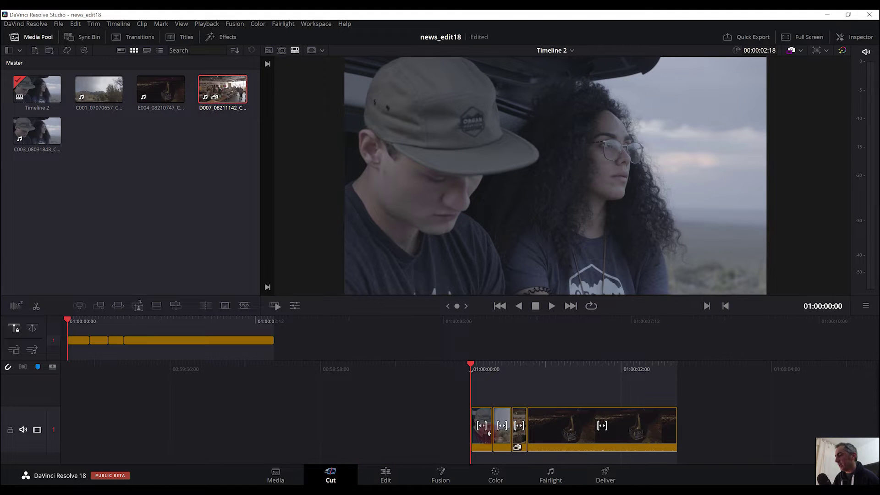
left_click(516, 448)
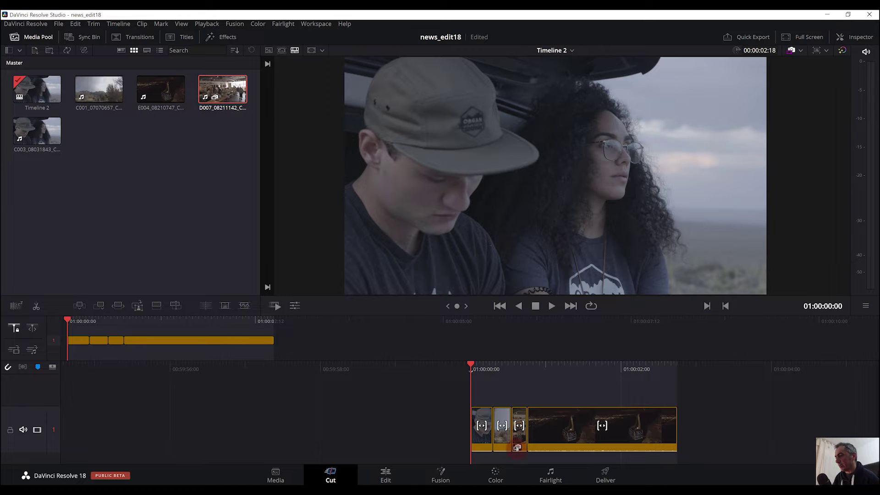
left_click(501, 478)
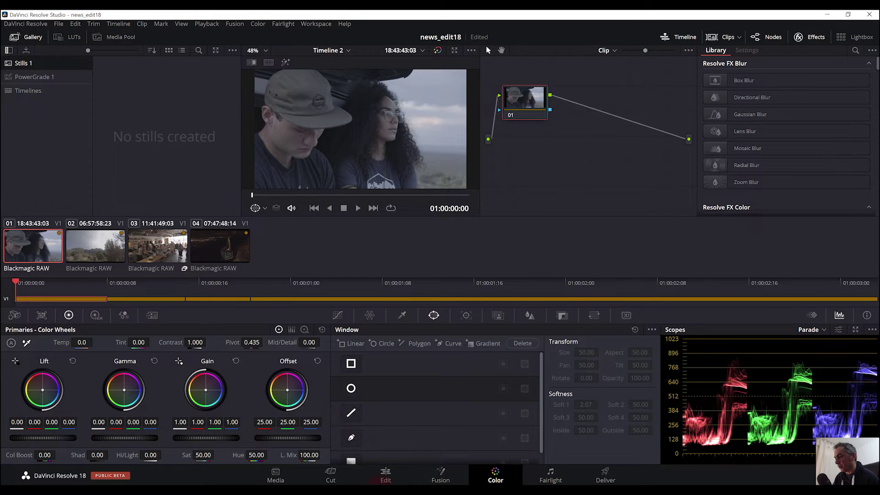
left_click(387, 477)
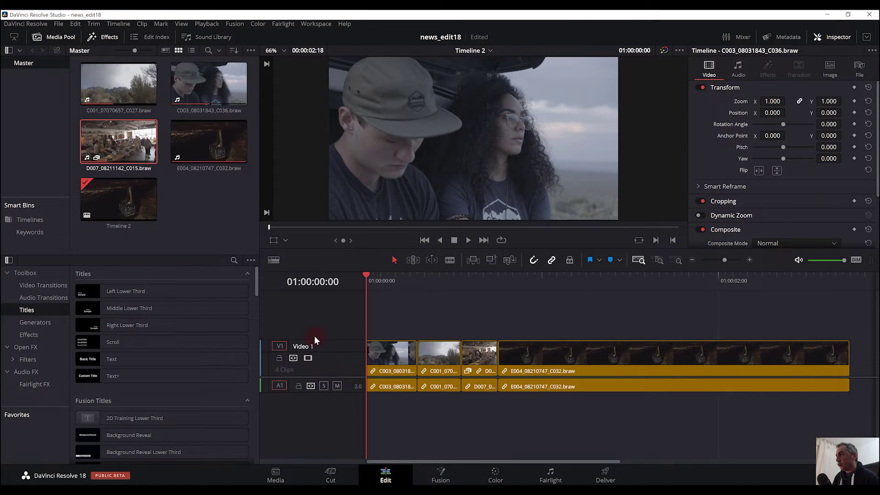
left_click(60, 25)
Open Project Settings to view the Optimized Media and Render Cache options.
left_click(84, 202)
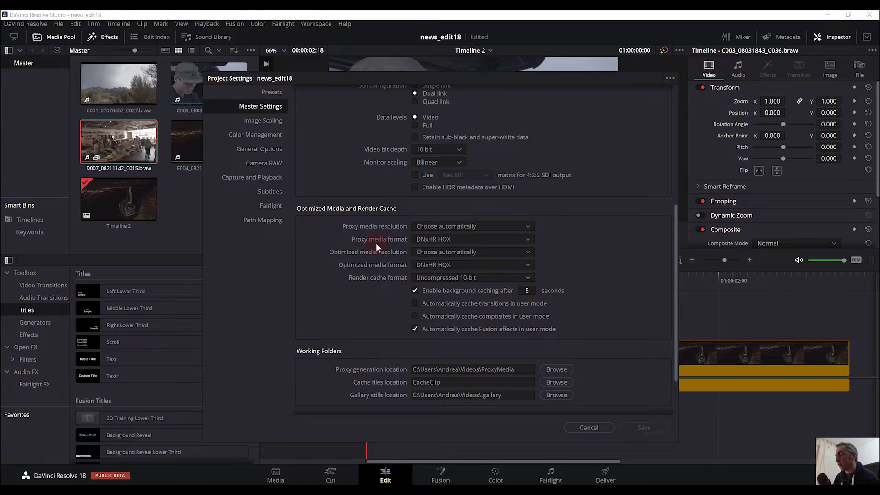
Close Project Settings and bring up the Media Storage preferences.
left_click(25, 23)
left_click(43, 67)
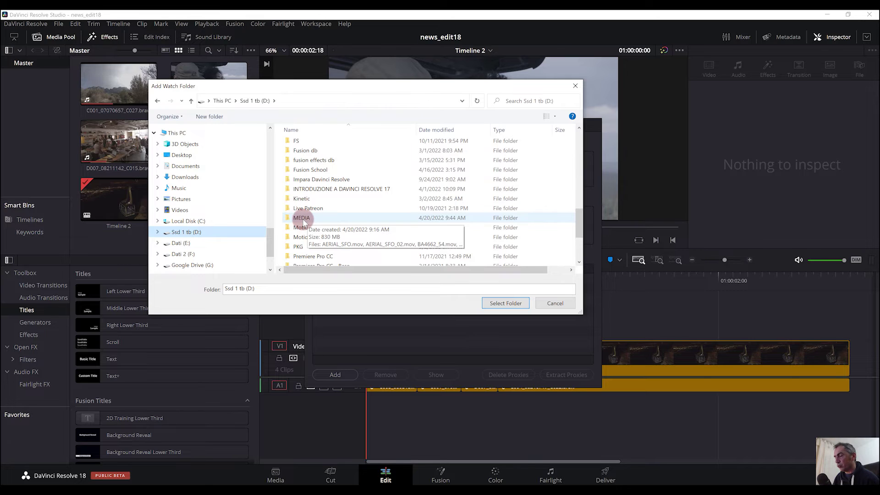
Add the MEDIA folder on Ssd 1 tb (D:) as the Proxy Generator watch folder.
left_click(302, 218)
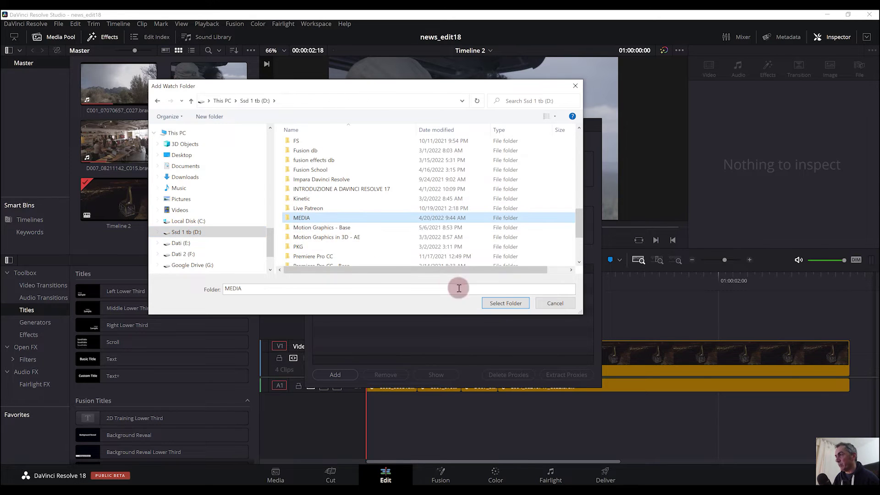
left_click(510, 303)
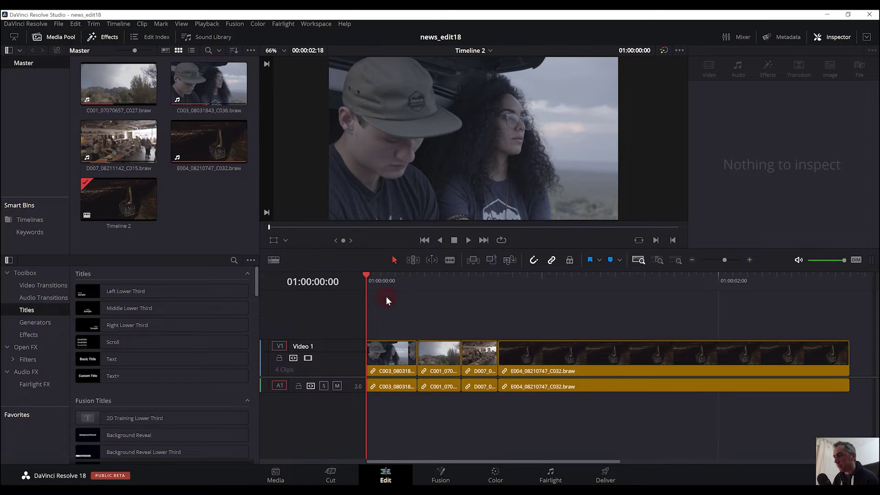
left_click(598, 439)
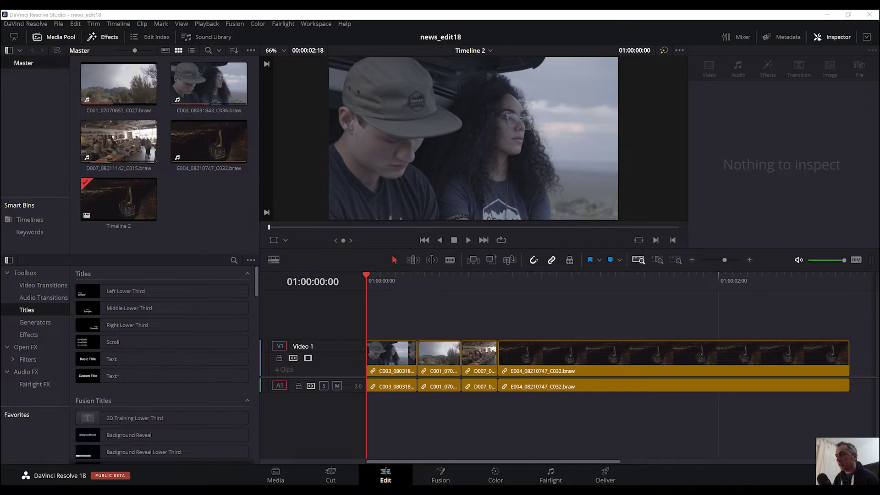
Run H.264 8 bit Half Res 1080p proxy generation on MEDIA until Completed, then stop it.
key("alt+Tab")
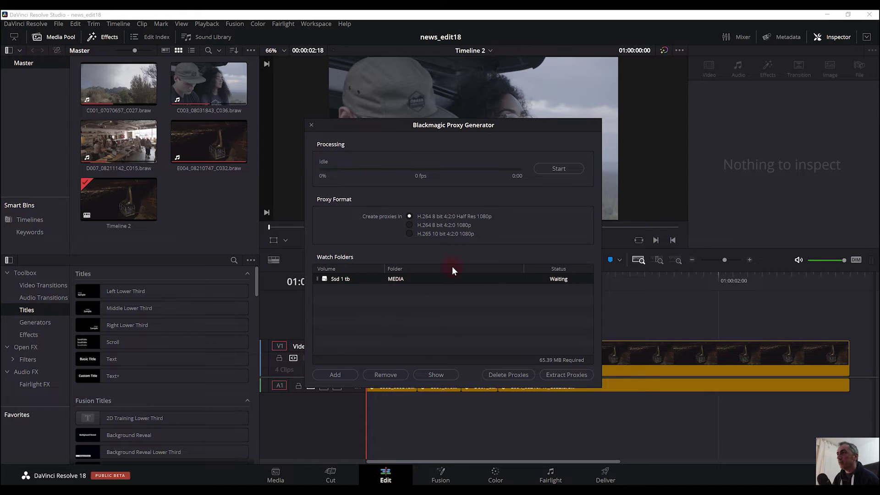
left_click(553, 168)
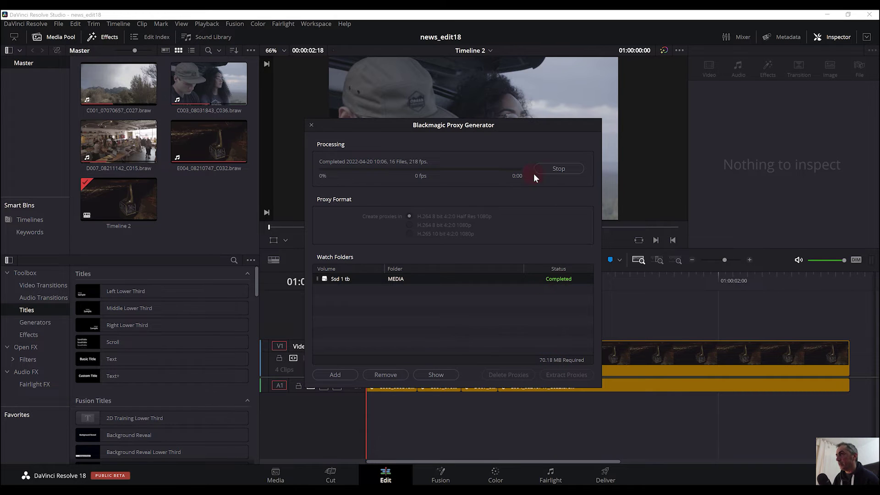
left_click(547, 171)
left_click(119, 141)
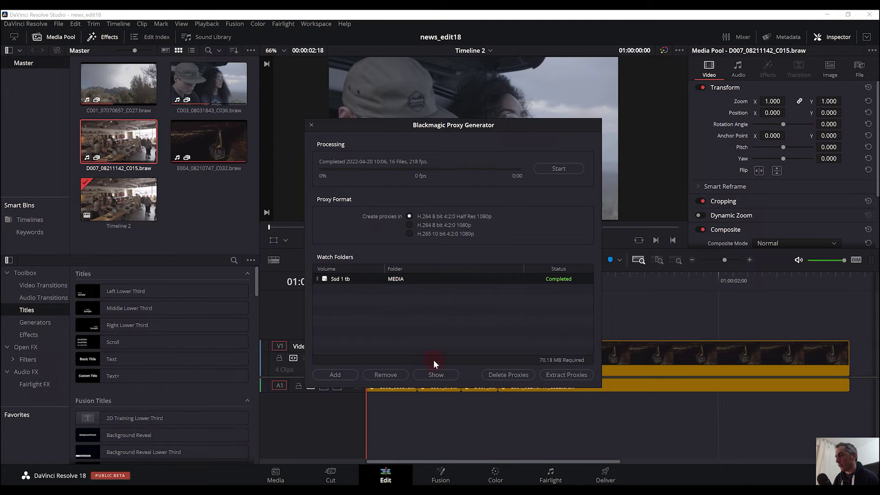
left_click(436, 375)
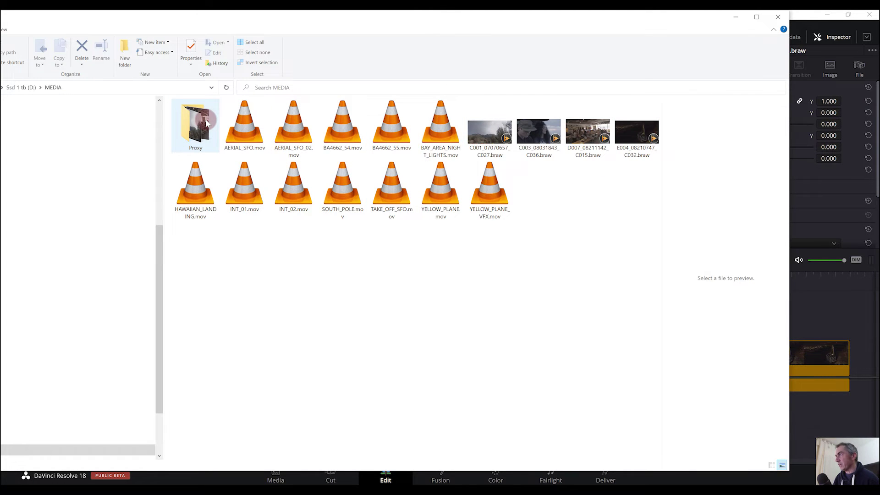
Browse the .mov proxies in MEDIA's Proxy folder, then return to Proxy Generator.
mouse_move(206, 122)
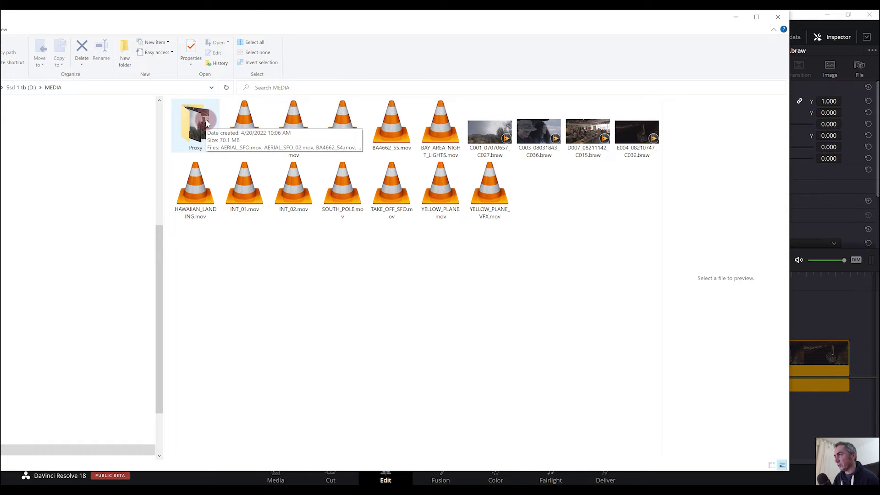
double_click(206, 123)
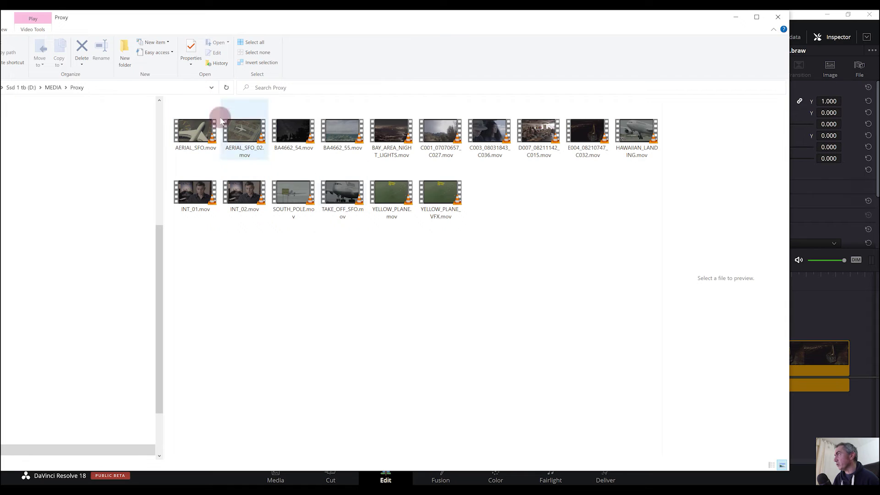
left_click(51, 88)
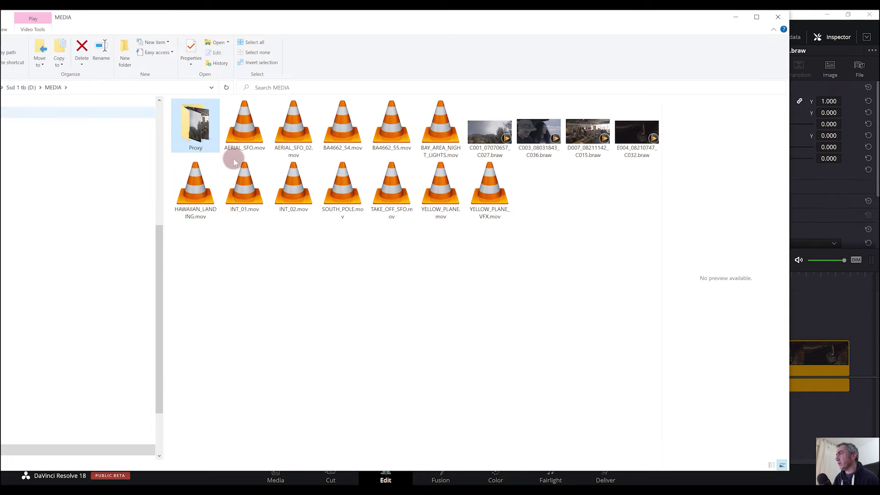
left_click(436, 375)
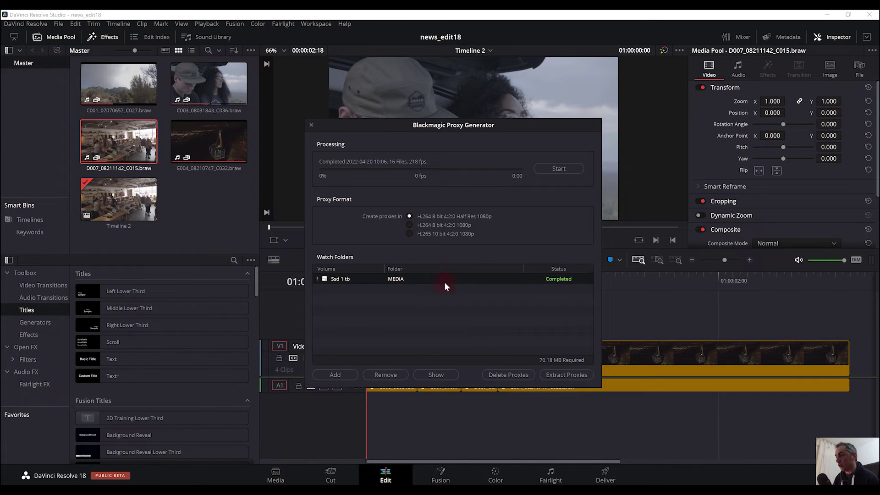
double_click(557, 358)
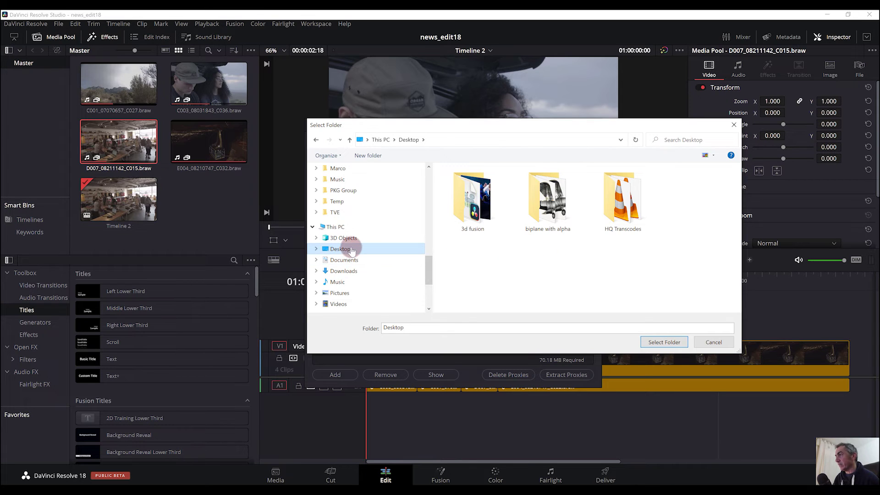
left_click(656, 344)
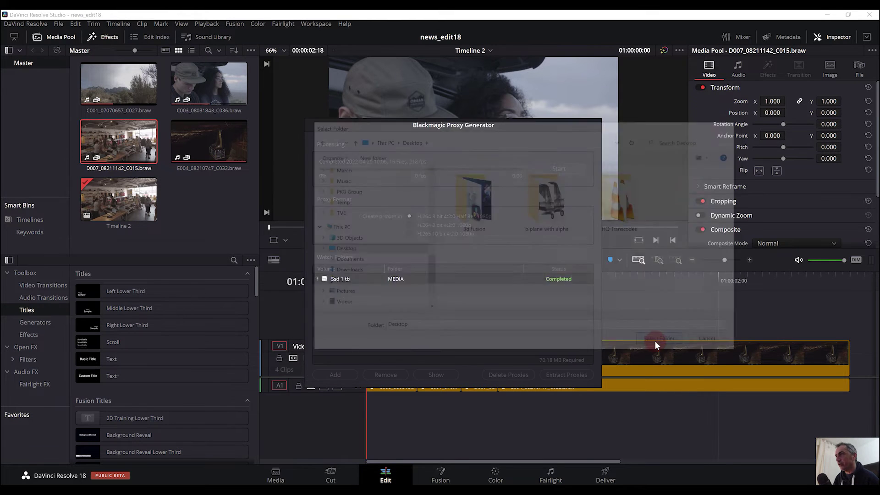
Dismiss the extraction summary and check the 16 .mov proxies in MEDIA's Proxy subfolder.
left_click(498, 268)
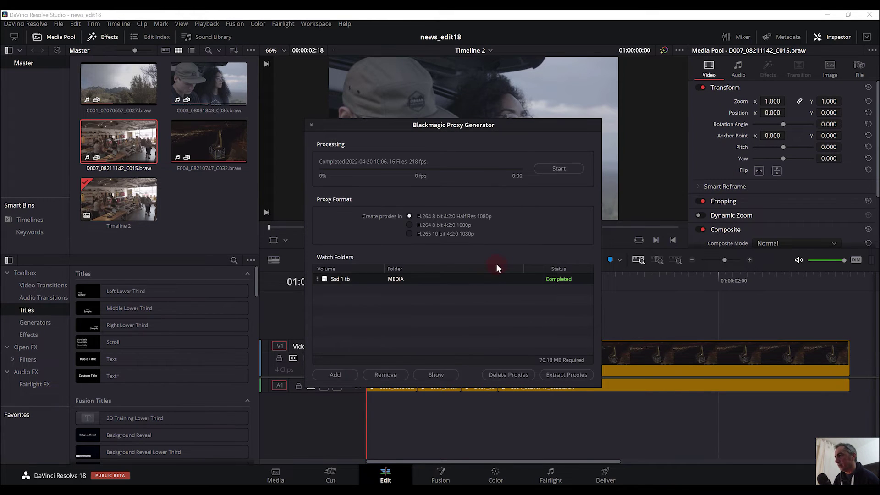
left_click(239, 482)
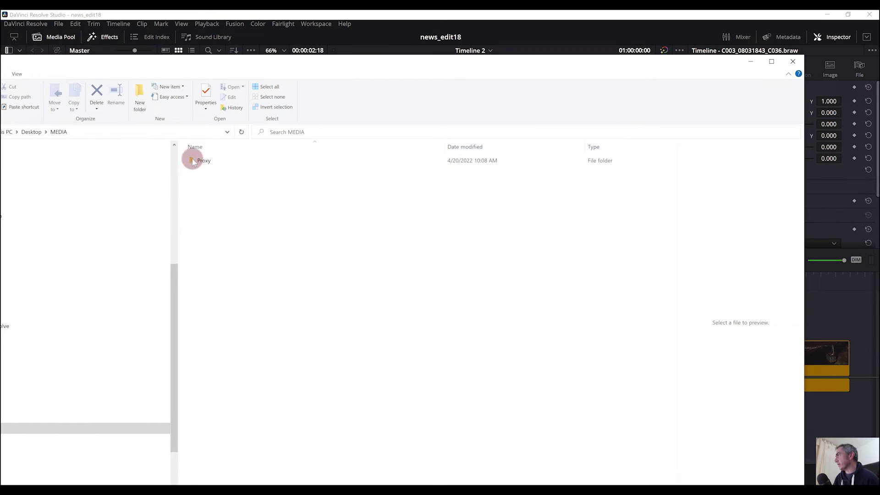
left_click(206, 164)
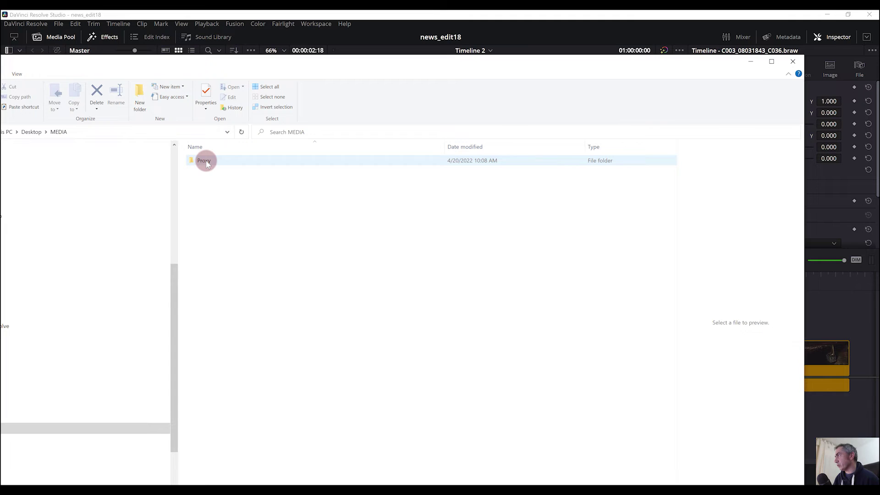
double_click(205, 161)
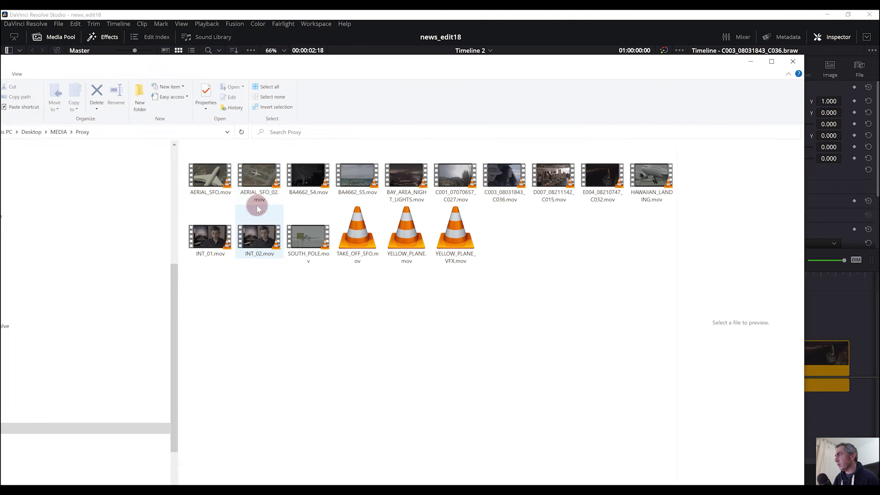
left_click(59, 133)
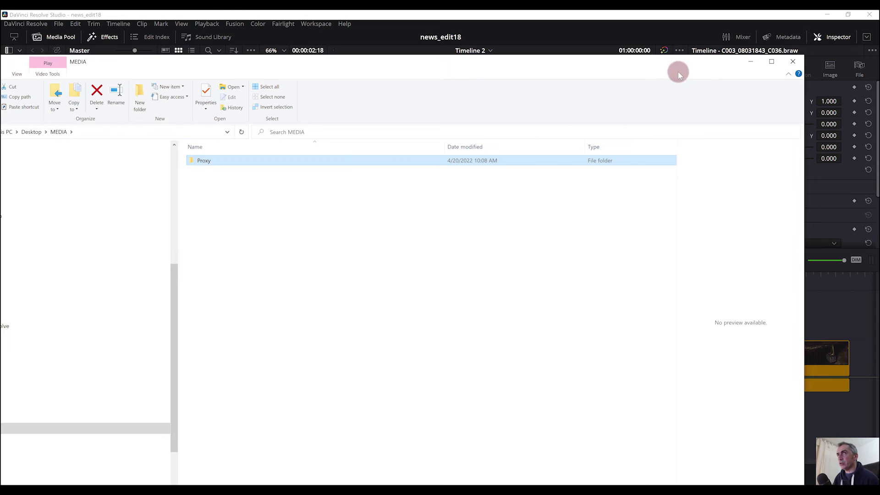
Back in Resolve, set Playback > Proxy Handling to Prefer Camera Originals.
left_click(744, 62)
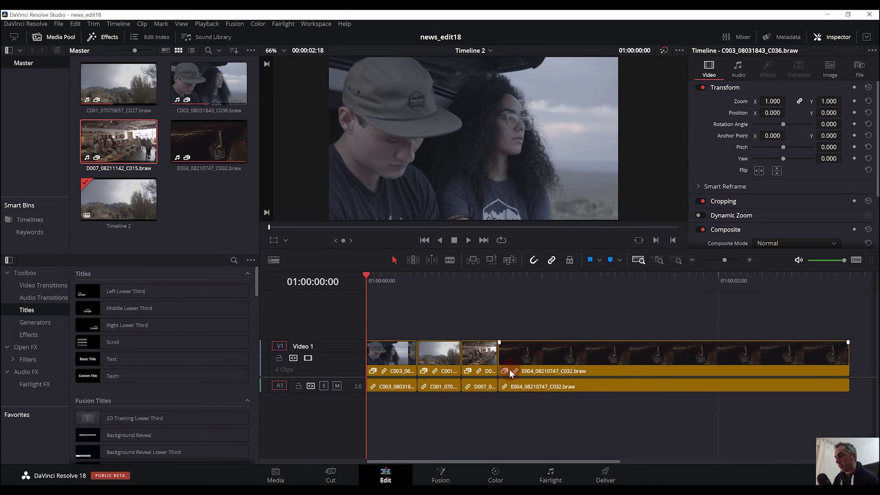
left_click(213, 25)
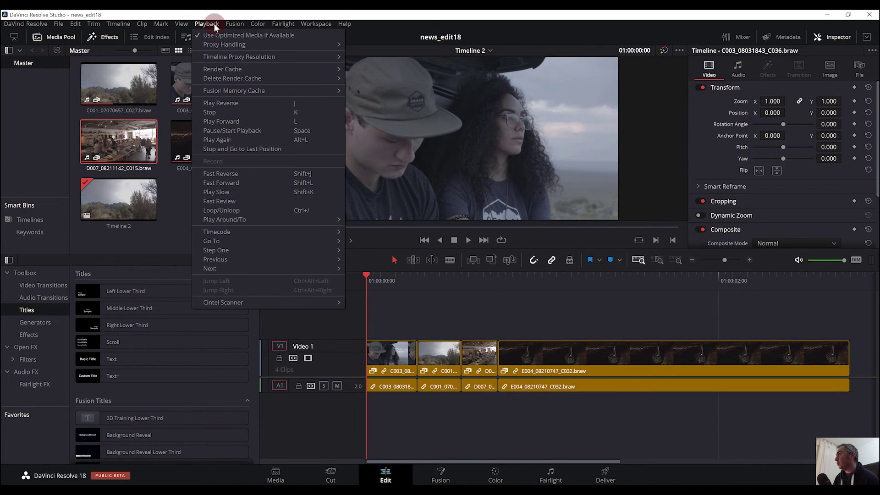
mouse_move(220, 44)
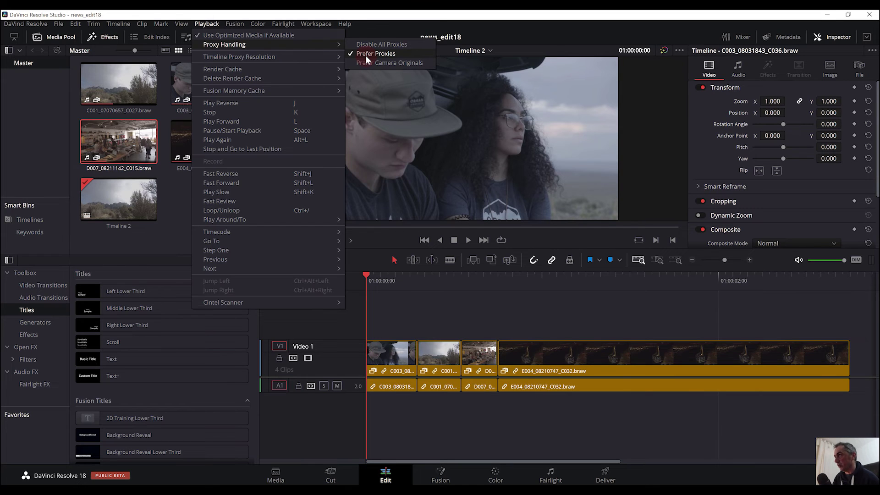
left_click(397, 113)
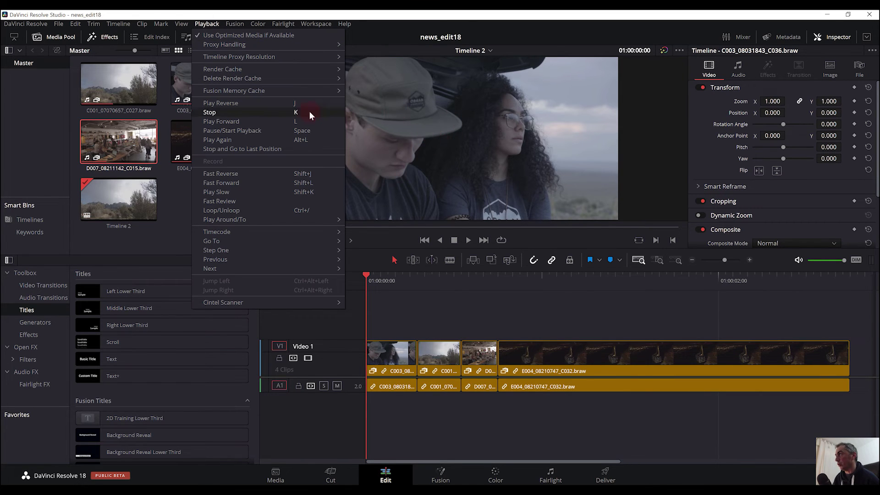
left_click(271, 45)
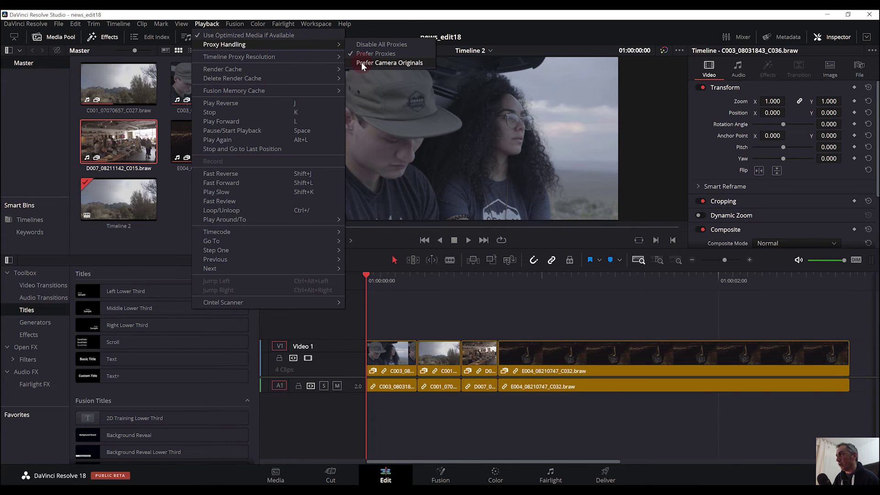
left_click(361, 62)
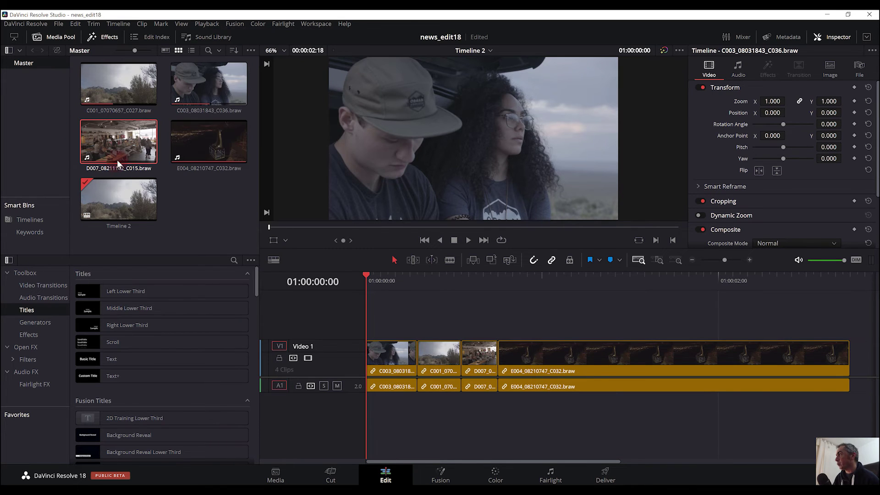
Reopen the Playback > Proxy Handling submenu showing Prefer Camera Originals selected.
left_click(187, 76)
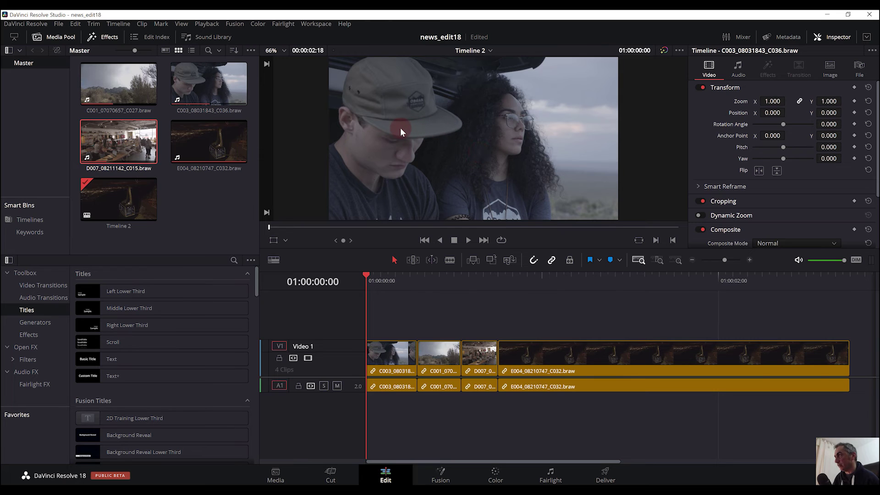
left_click(201, 27)
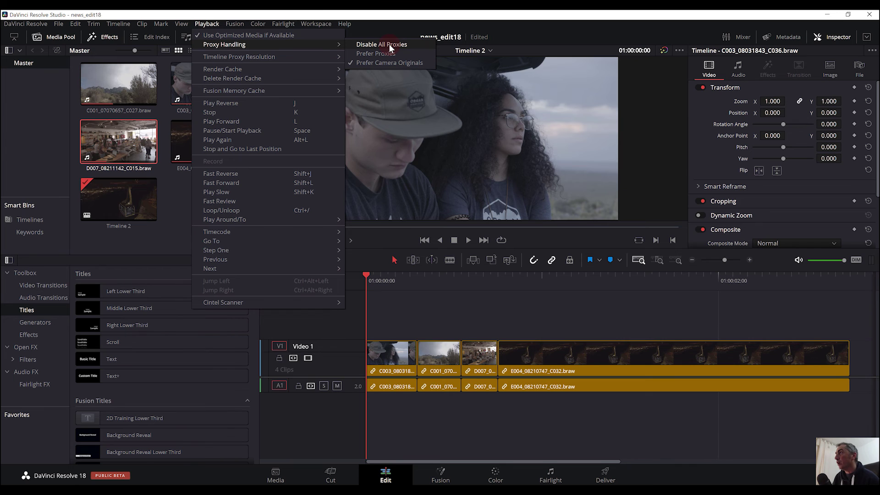
Set Playback > Proxy Handling to Disable All Proxies, then switch it back to Prefer Proxies.
left_click(389, 44)
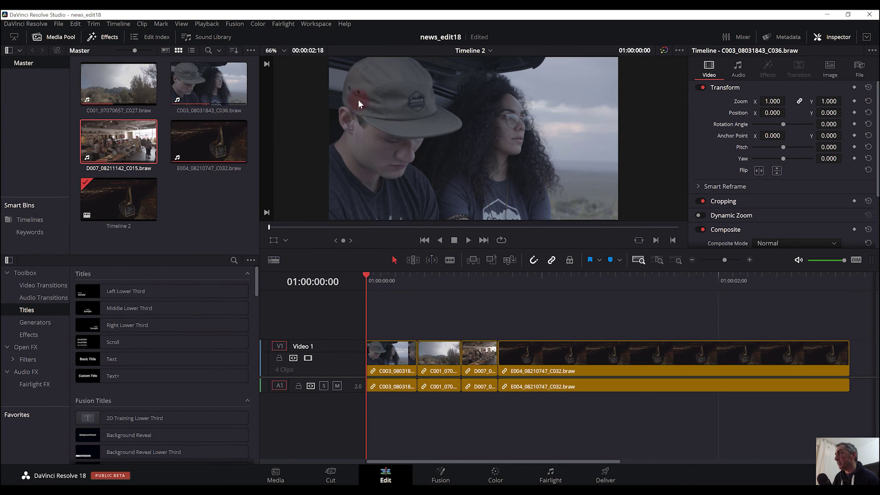
left_click(212, 23)
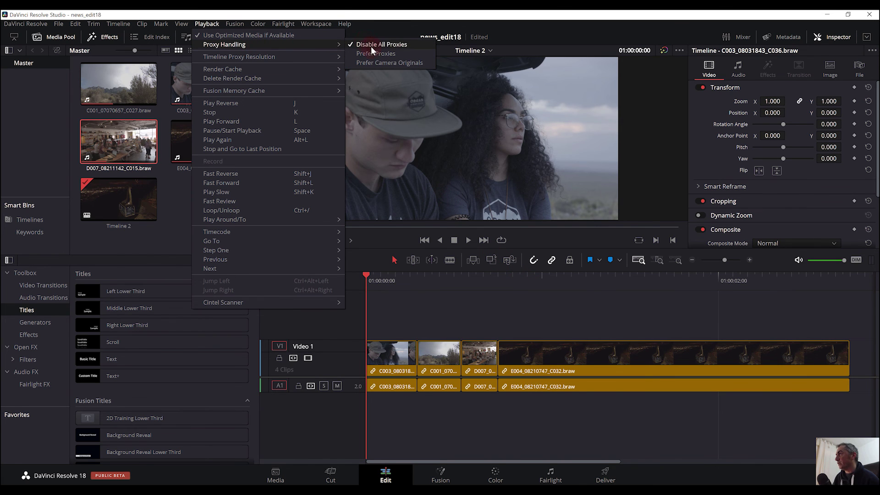
left_click(373, 52)
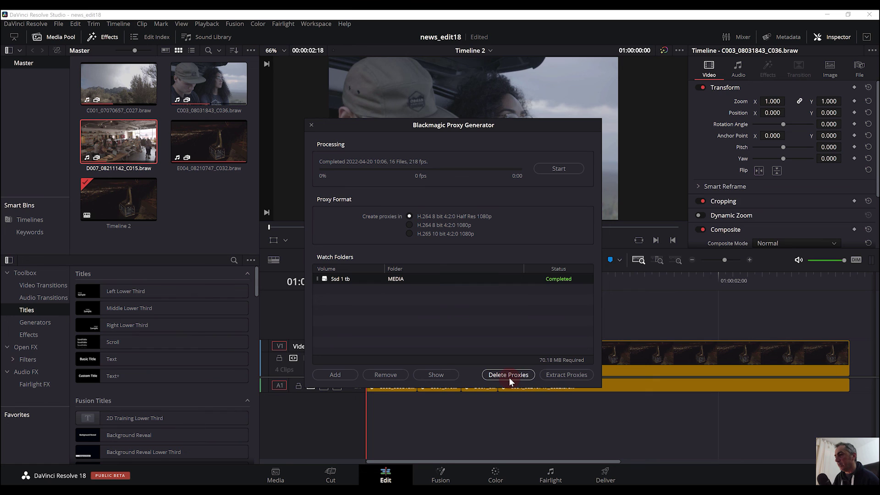
Delete all generated proxy clips for the MEDIA watch folder and confirm the deletion.
left_click(509, 377)
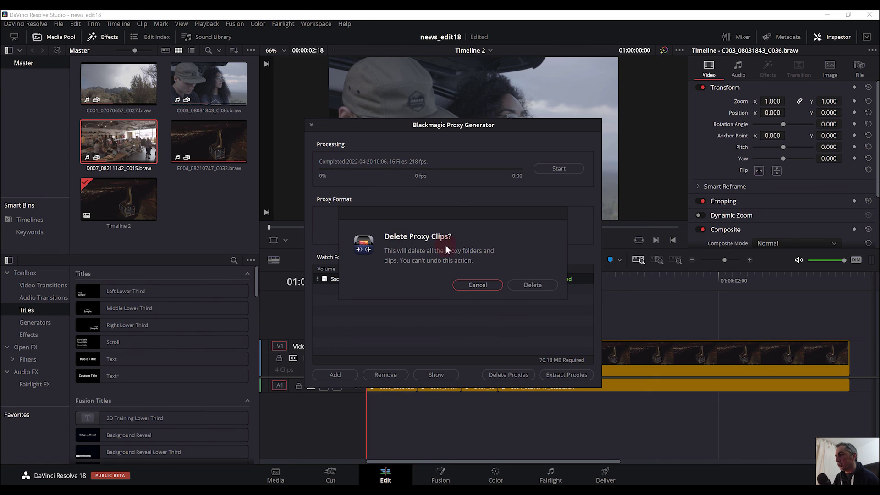
left_click(521, 281)
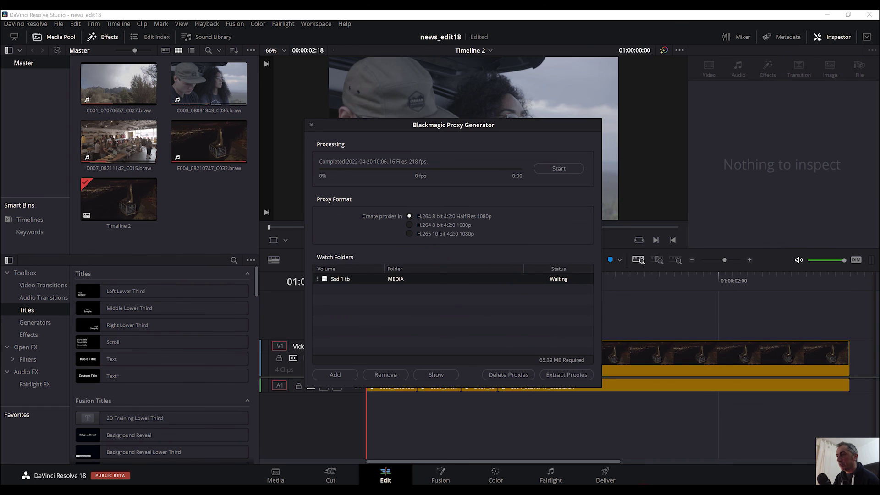
left_click(435, 374)
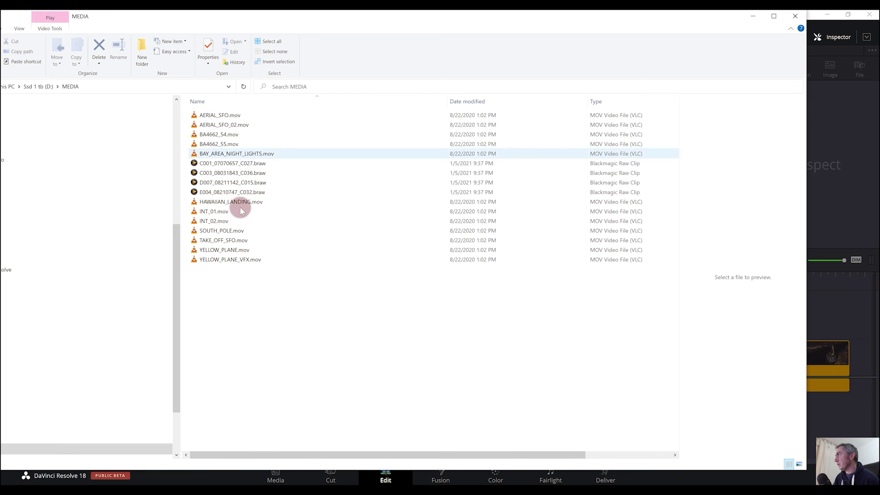
left_click(255, 279)
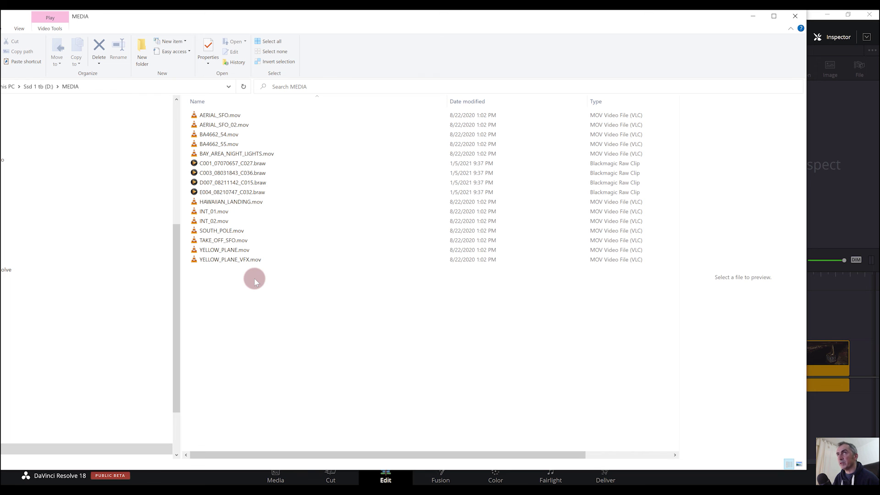
Minimize the MEDIA folder's File Explorer window to return to Resolve.
left_click(753, 16)
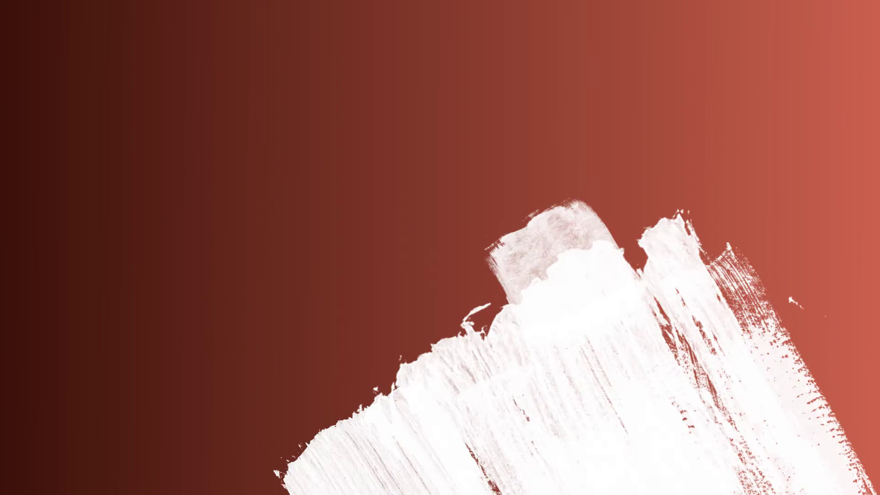